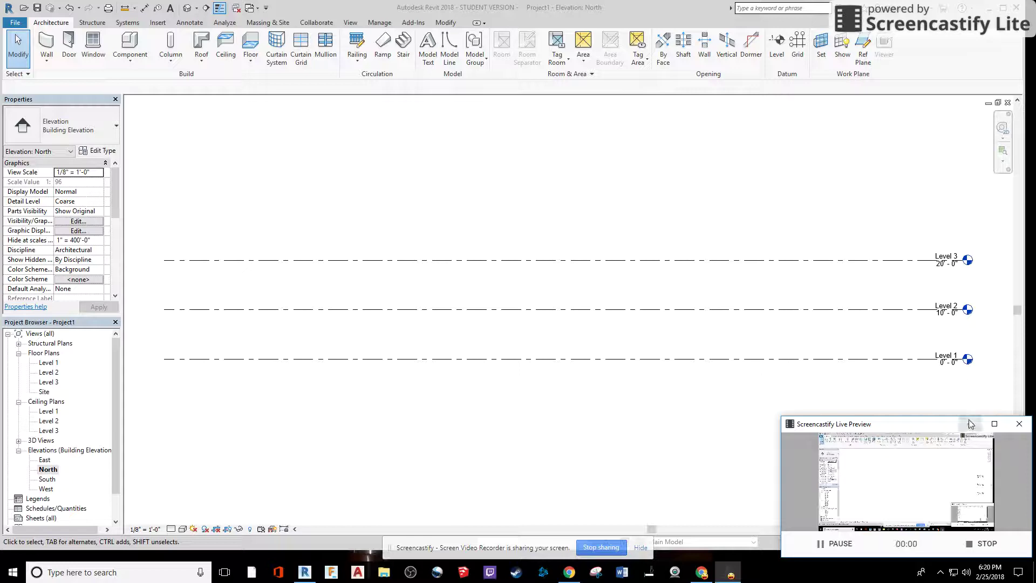
Step: Open the Level 1 floor plan and create an in-place mass, keeping the default name Mass 1
click(970, 423)
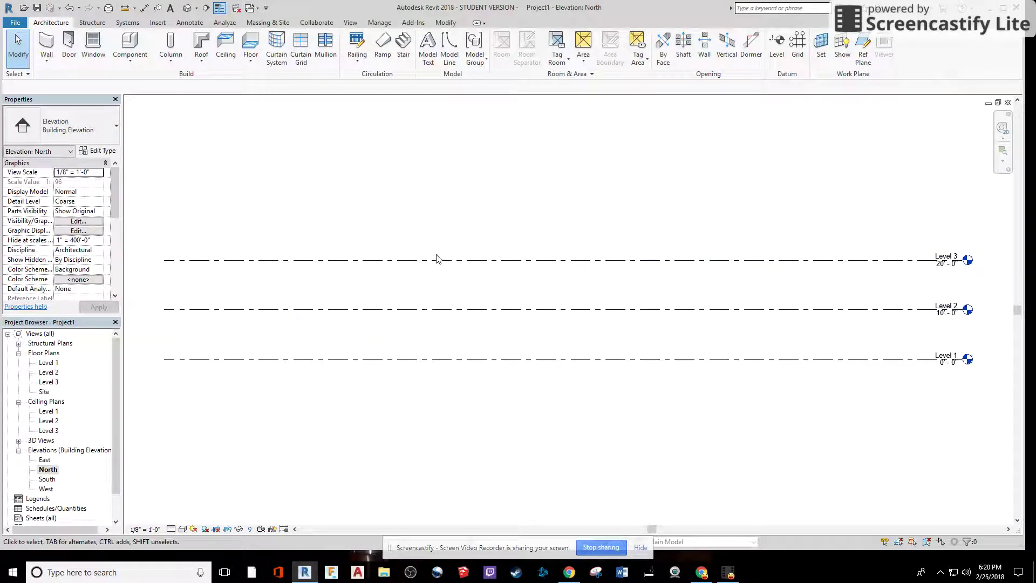
double_click(49, 364)
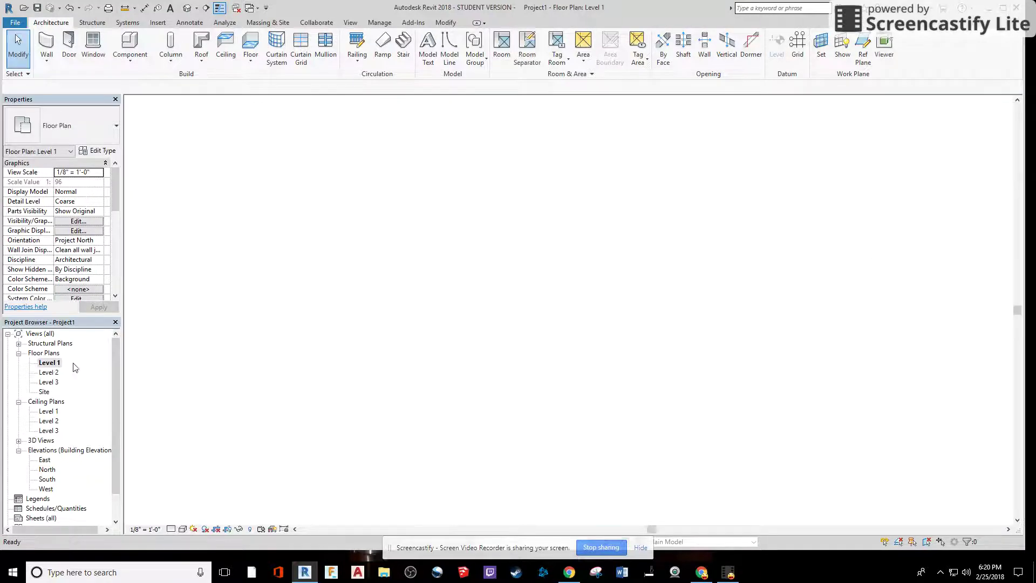
click(272, 26)
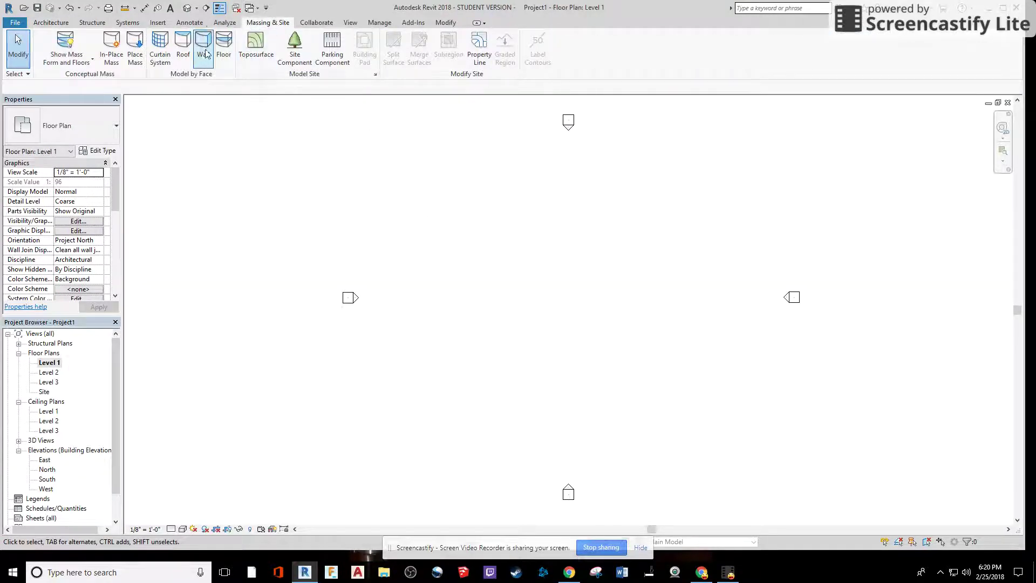
click(107, 51)
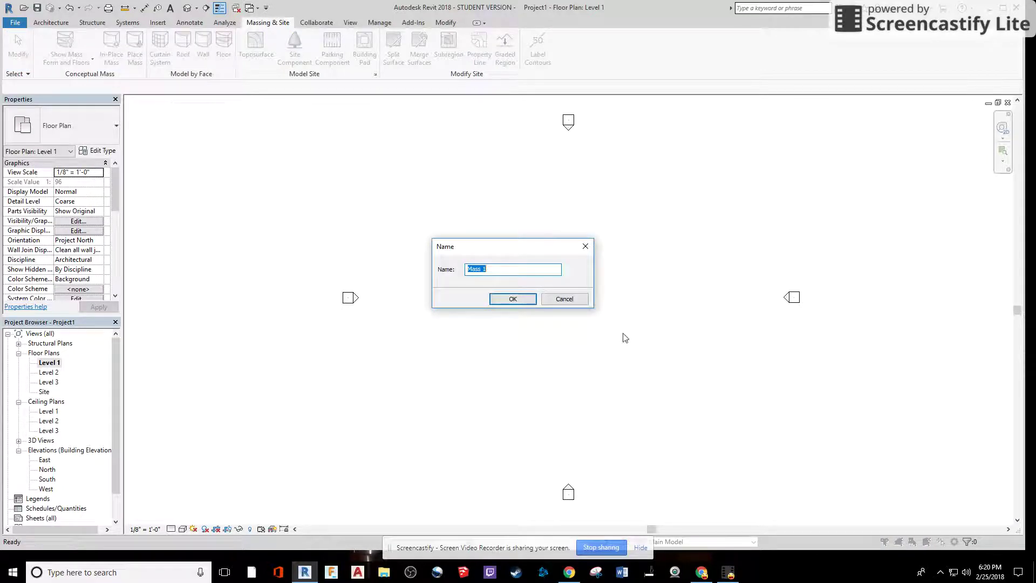
click(512, 299)
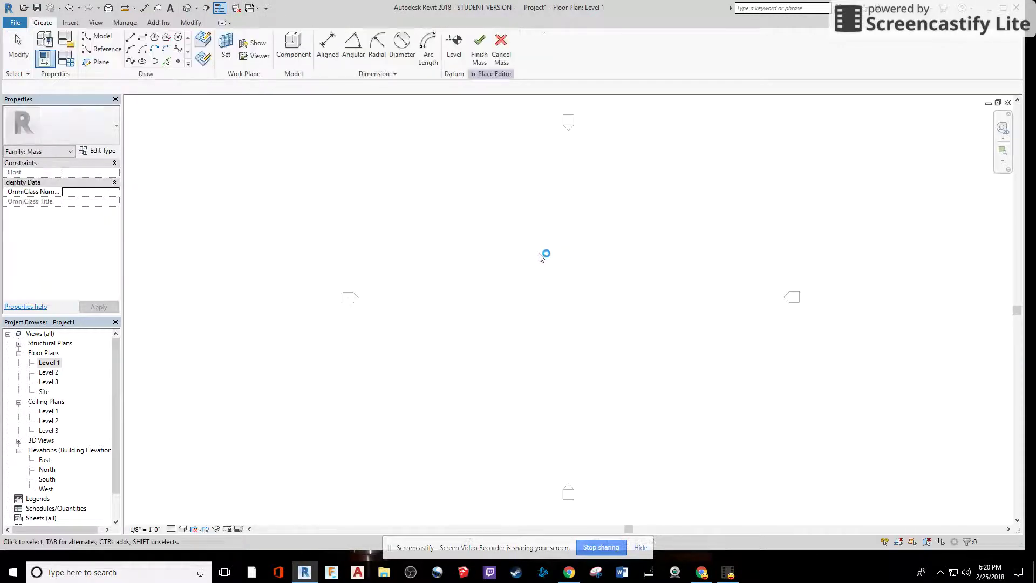
click(142, 37)
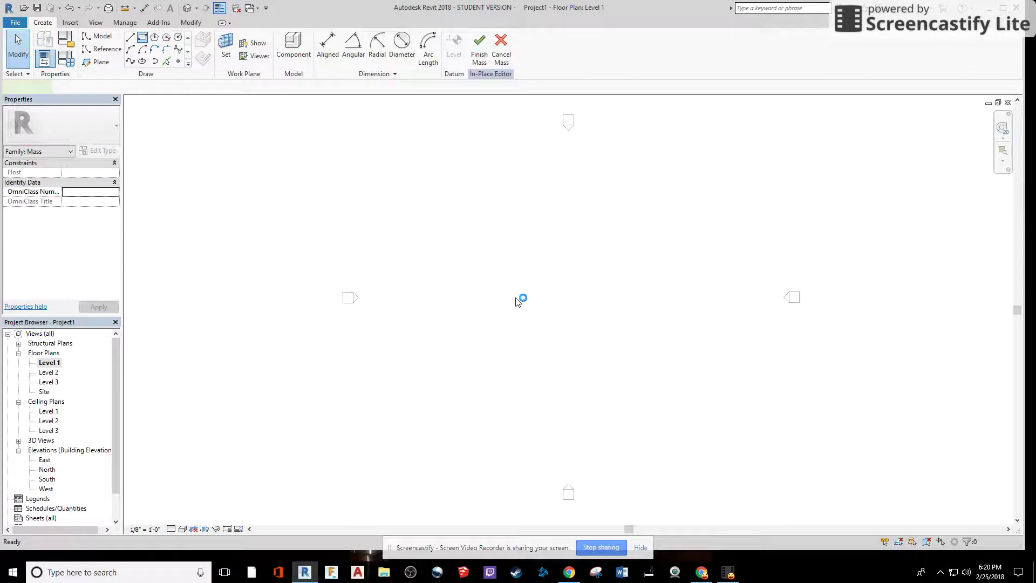
click(469, 263)
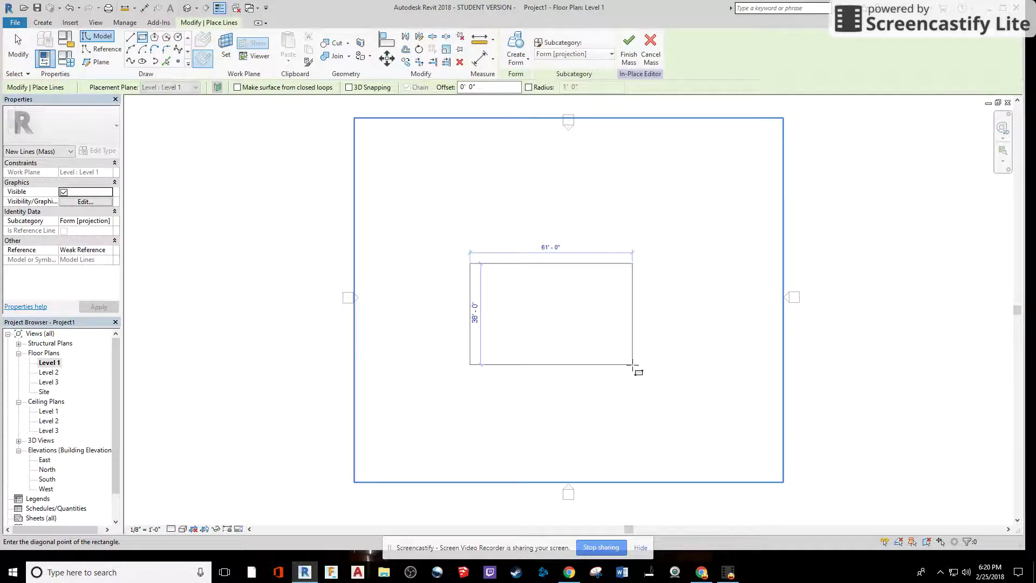
click(620, 345)
key(Escape)
key(Escape)
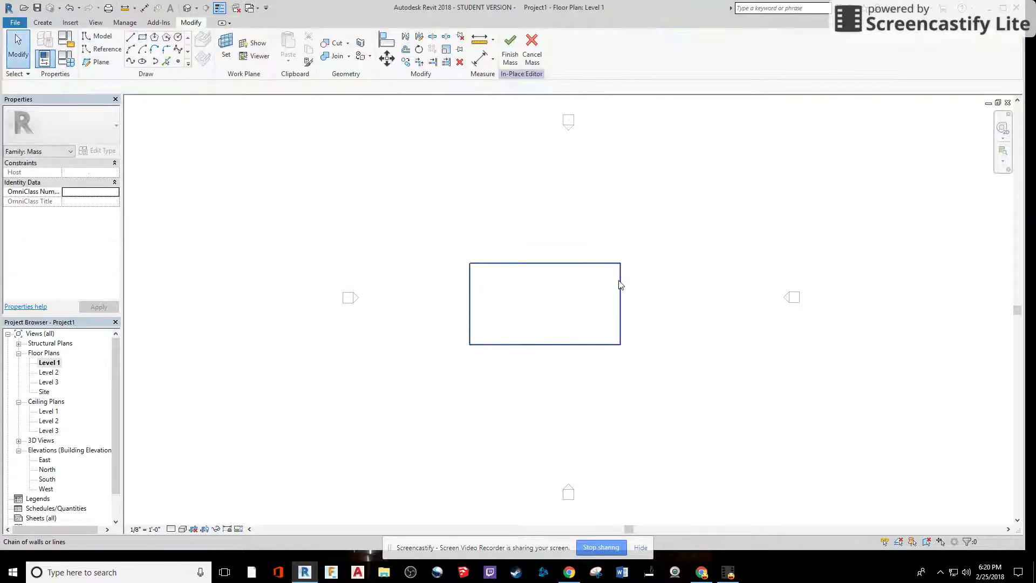
drag(606, 280, 610, 280)
click(647, 255)
drag(648, 237, 529, 335)
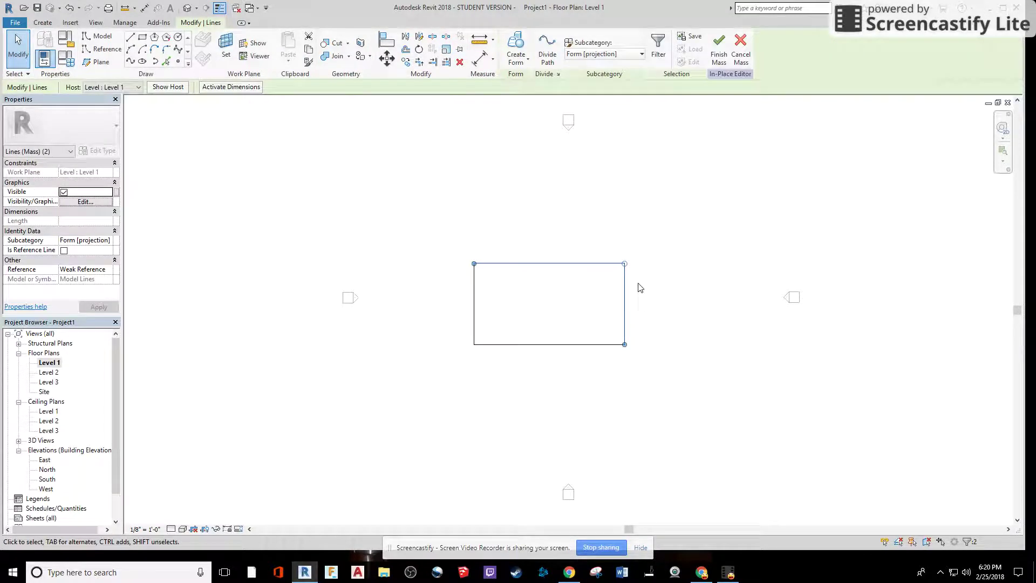
click(499, 235)
key(Tab)
click(545, 264)
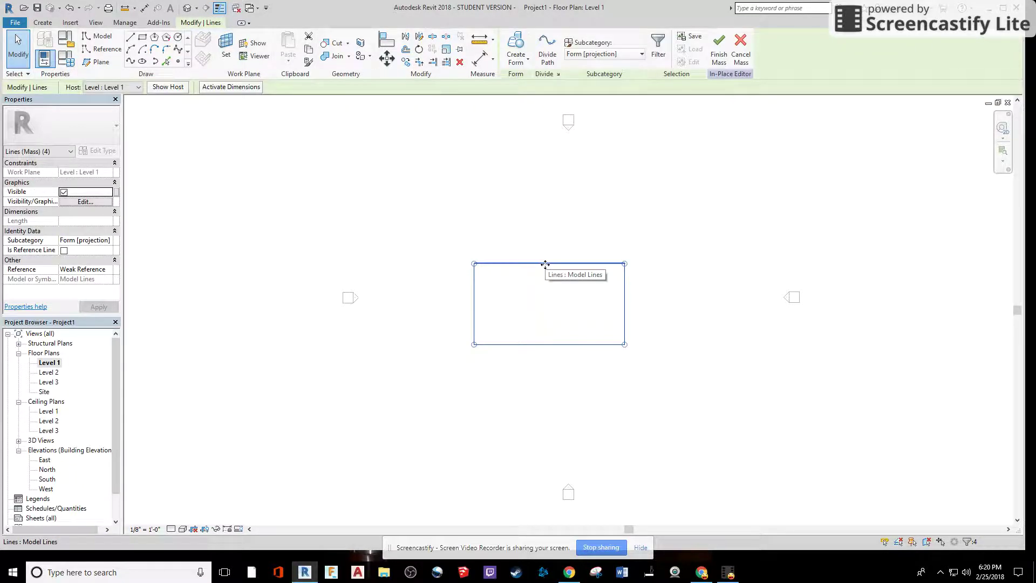
click(672, 218)
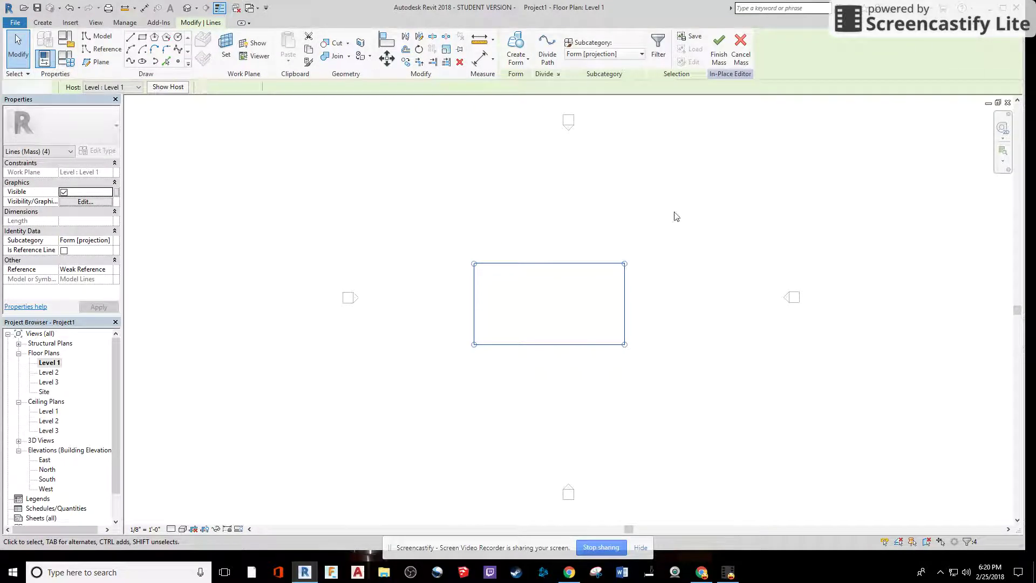
drag(669, 223, 448, 363)
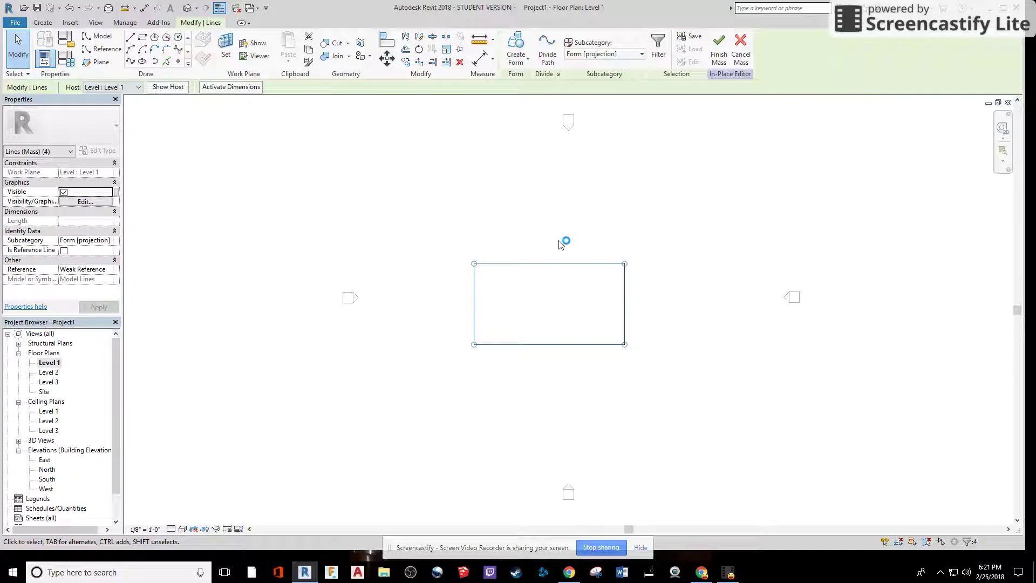
mouse_move(623, 276)
mouse_down()
mouse_move(613, 273)
mouse_move(619, 262)
mouse_move(585, 282)
mouse_move(615, 263)
mouse_up()
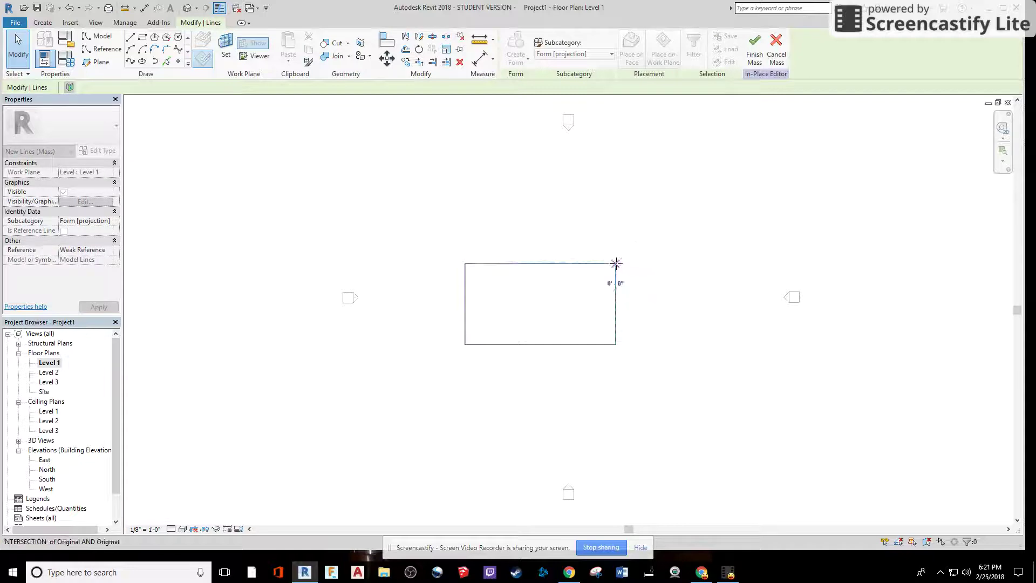
key(Delete)
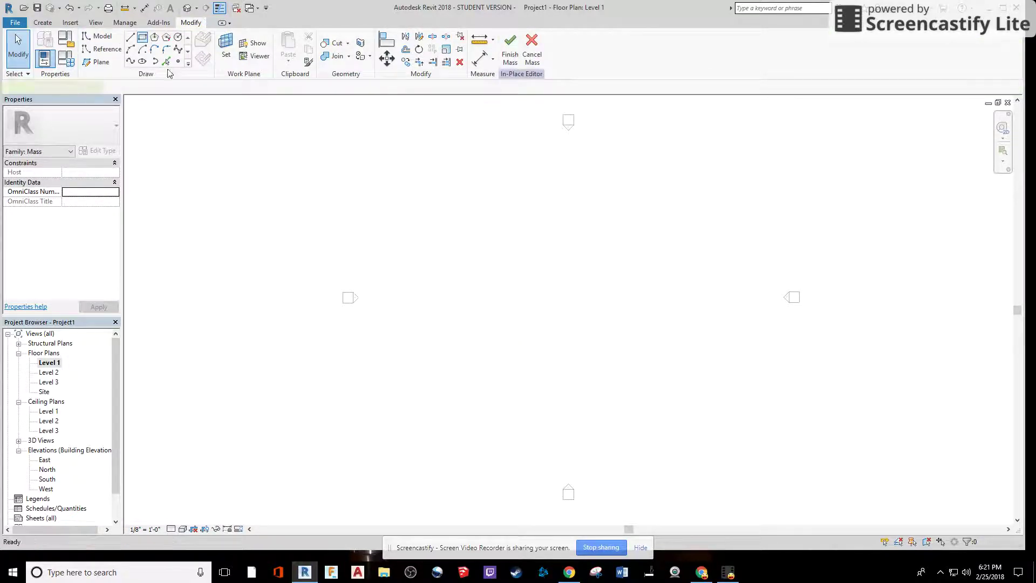
click(142, 36)
Step: Draw a rectangle about 30'-0" by 19'-6" on Level 1 as the mass's base profile
click(464, 262)
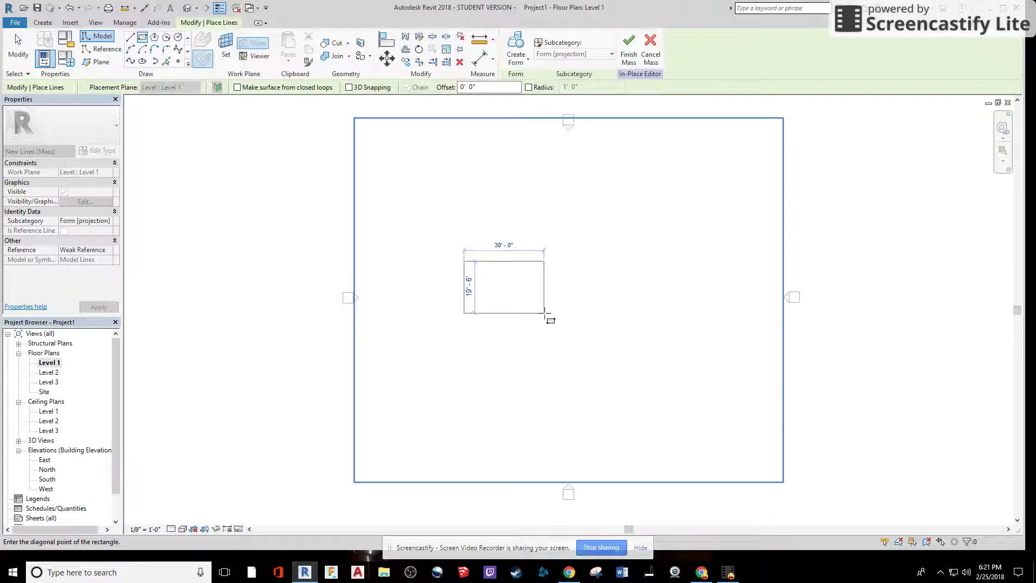
click(545, 314)
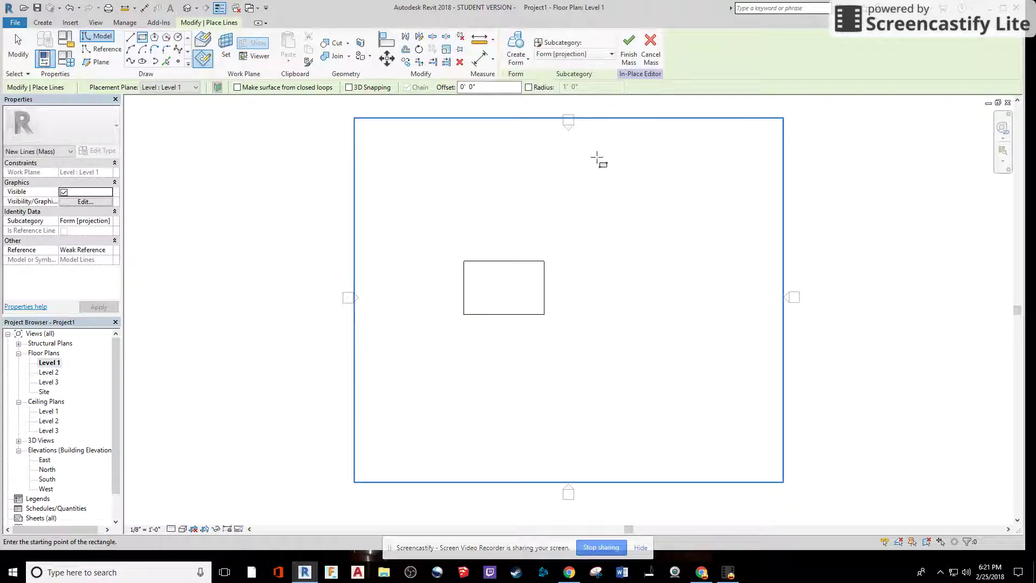
key(Escape)
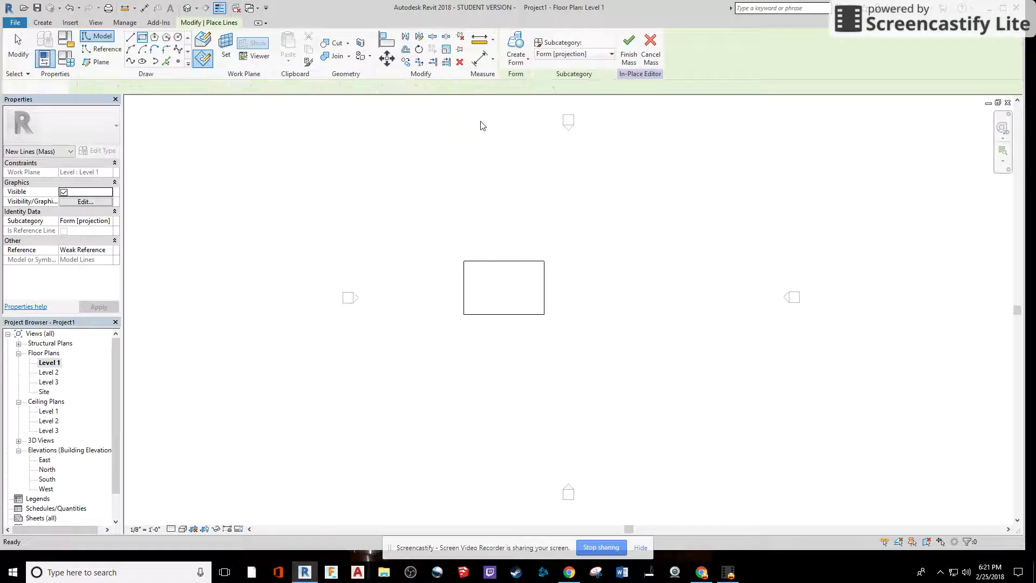
key(Escape)
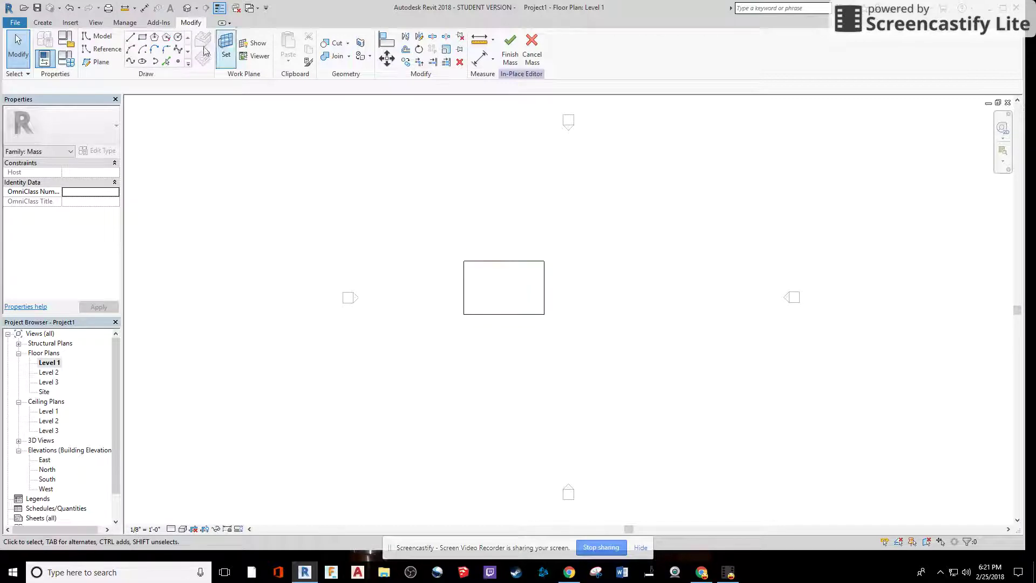
Step: Draw reference planes along all four edges of the Level 1 rectangle
click(99, 63)
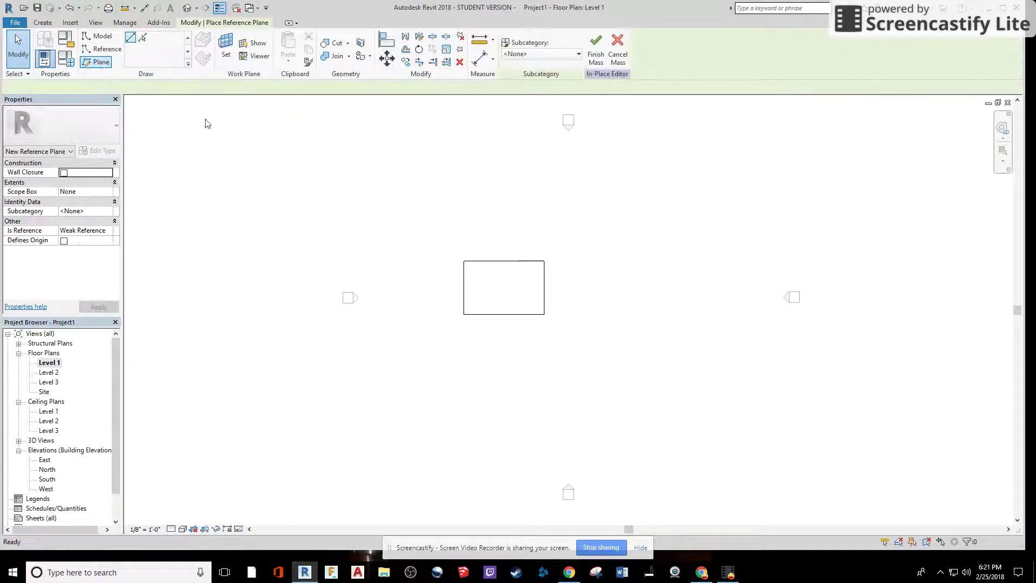
click(464, 260)
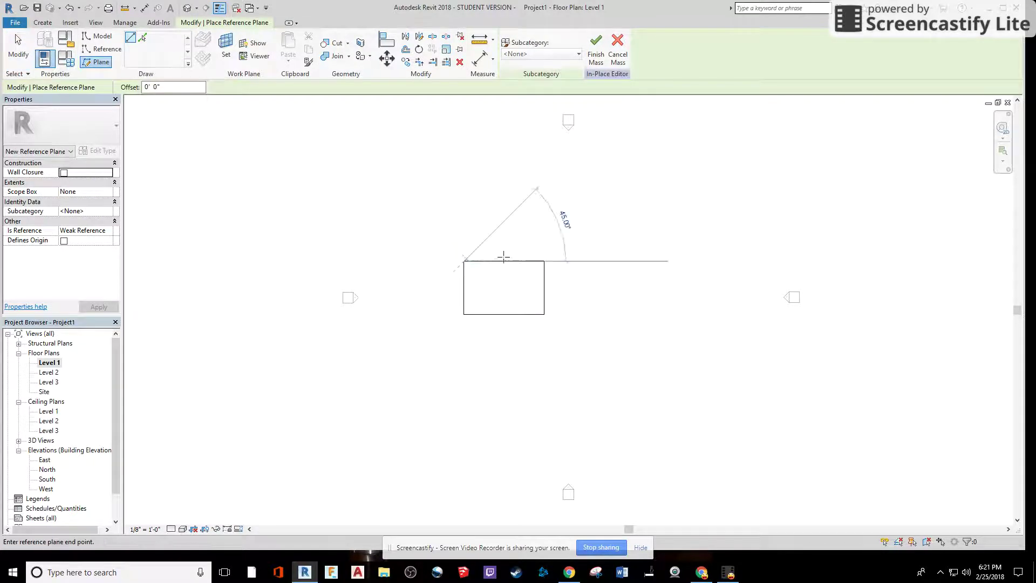
click(545, 261)
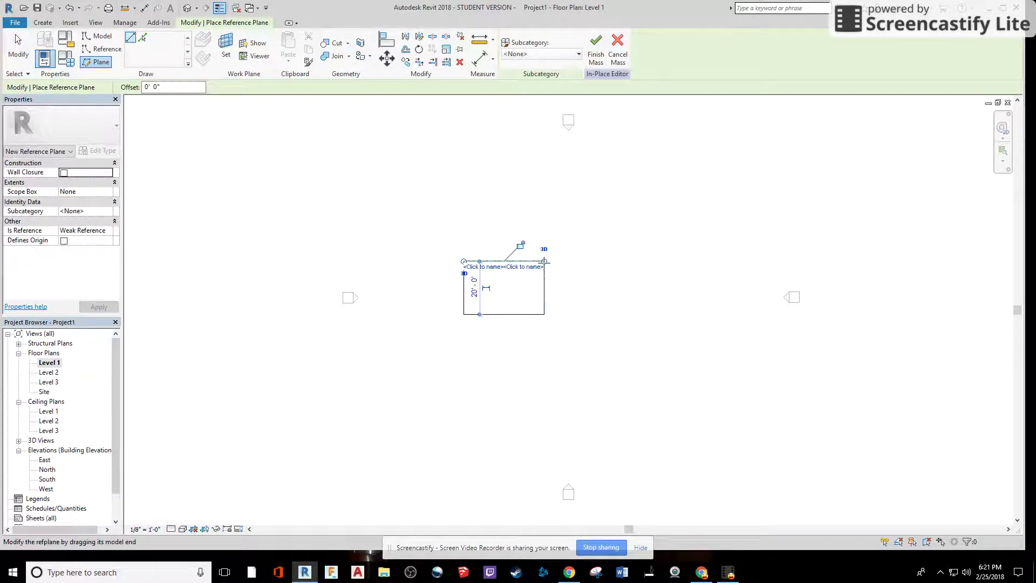
click(544, 314)
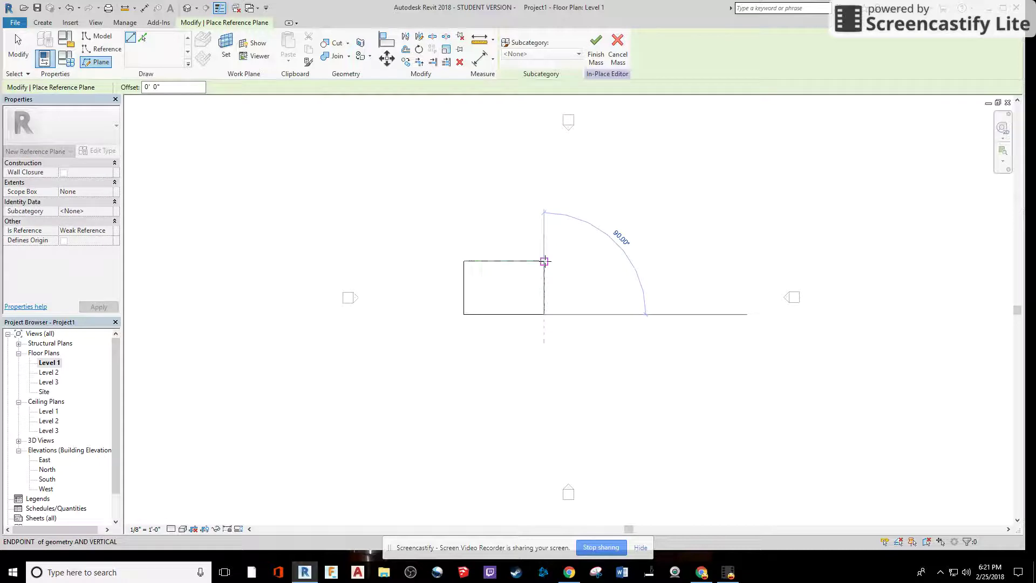
click(544, 260)
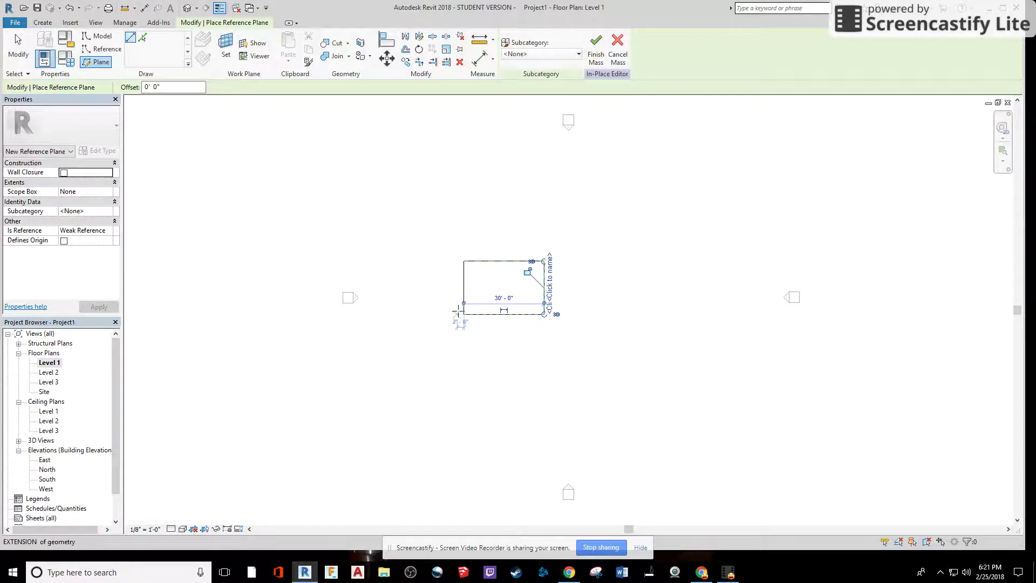
click(543, 314)
click(463, 313)
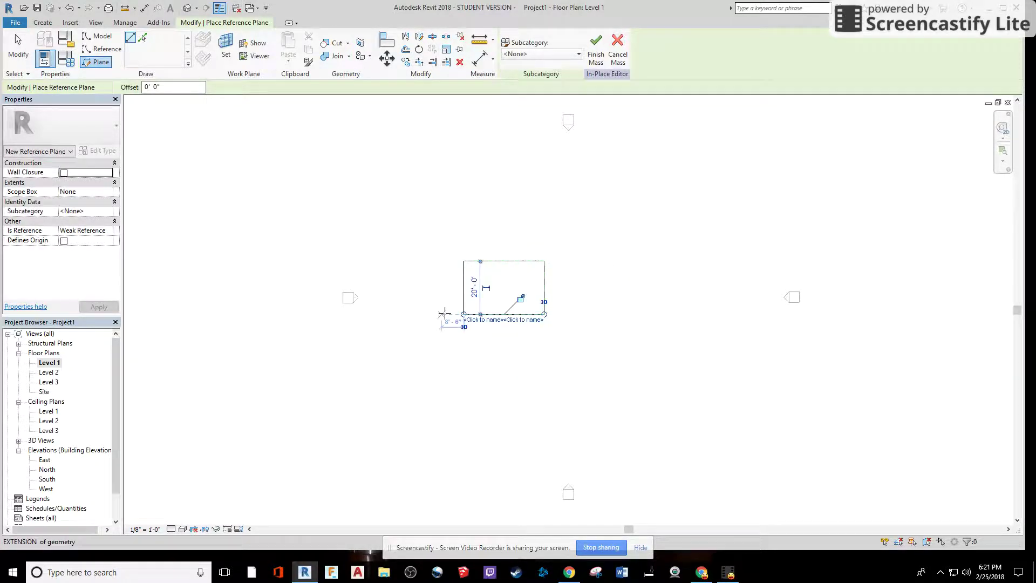
click(464, 260)
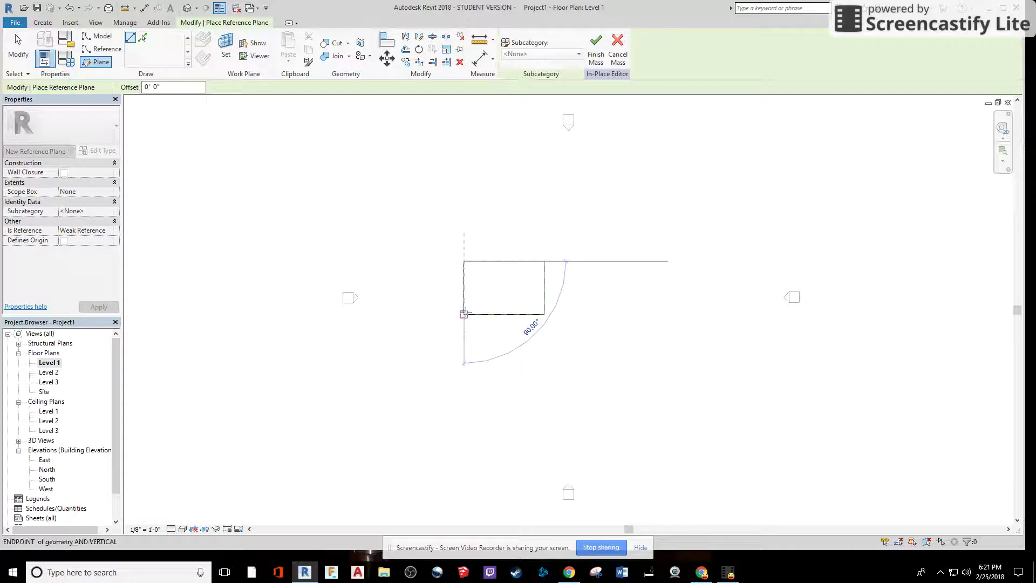
click(464, 314)
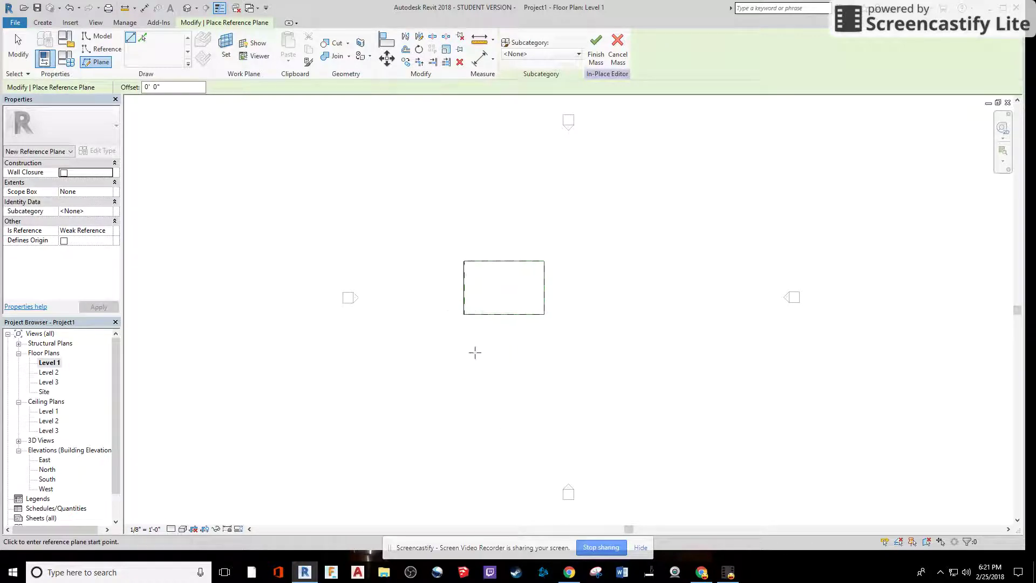
Step: Redraw the four reference planes with a 5'-0" inward offset, then open the Level 3 plan
double_click(144, 88)
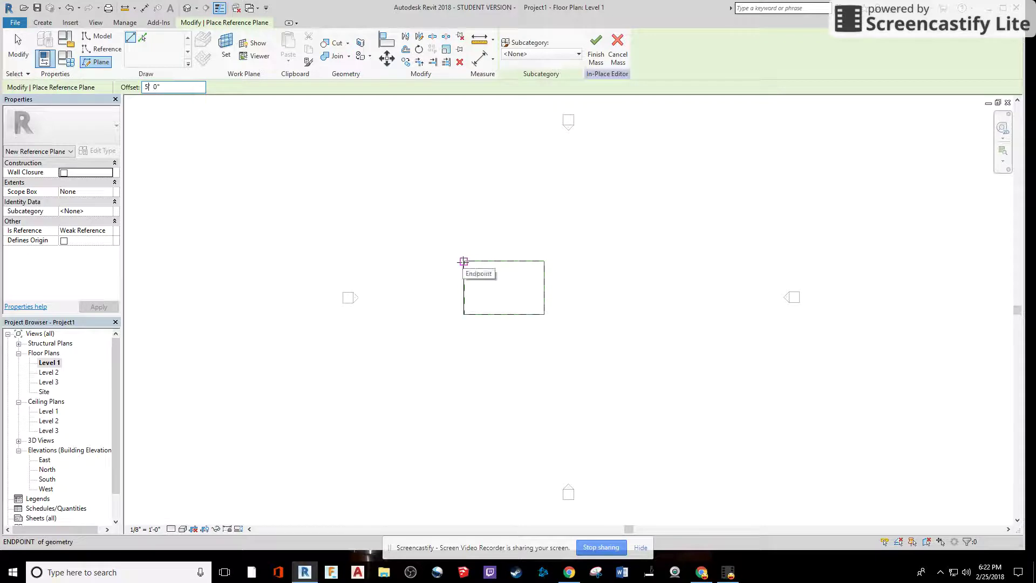
click(463, 261)
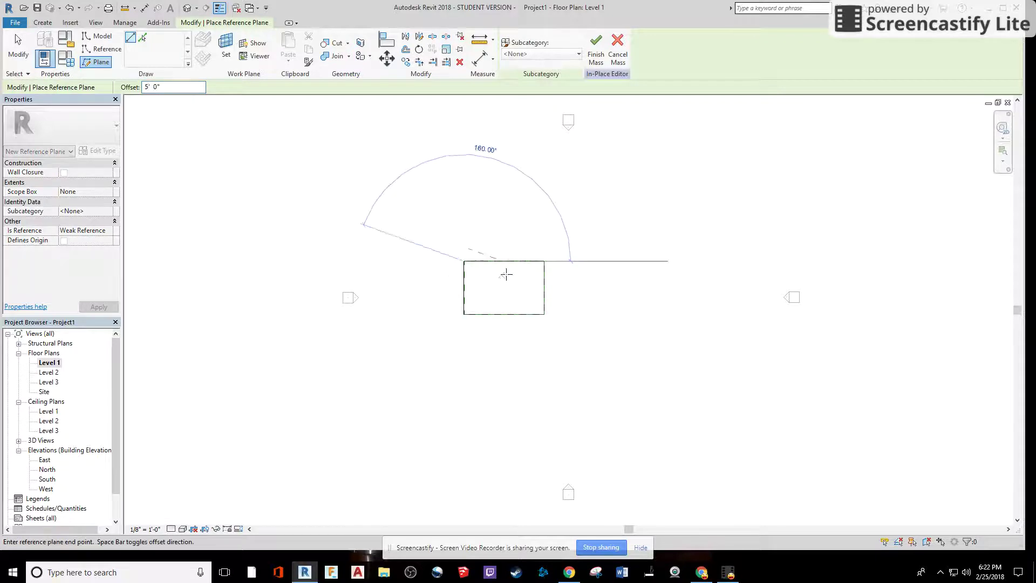
click(463, 314)
click(463, 314)
click(544, 314)
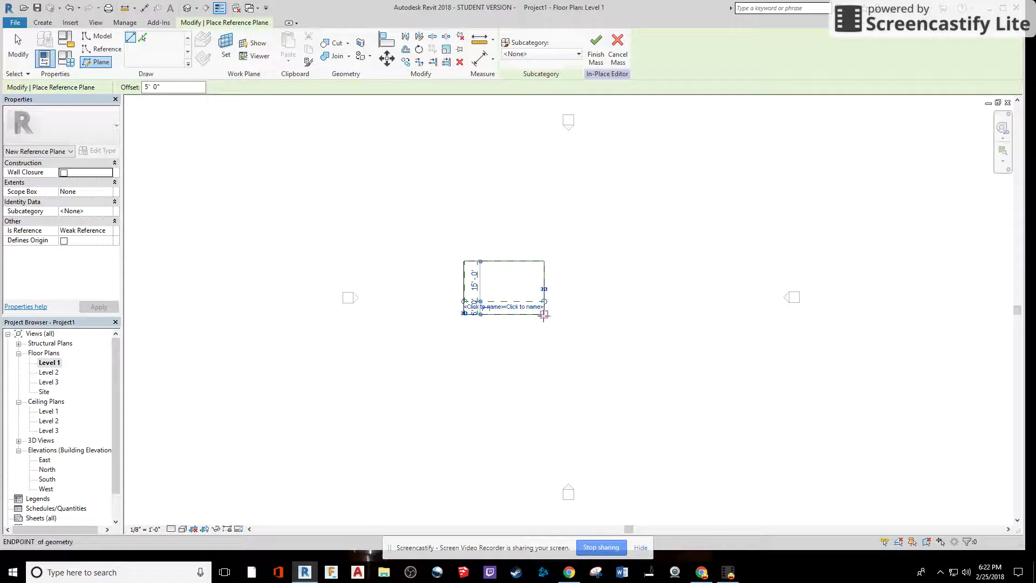
click(544, 314)
click(544, 261)
click(544, 261)
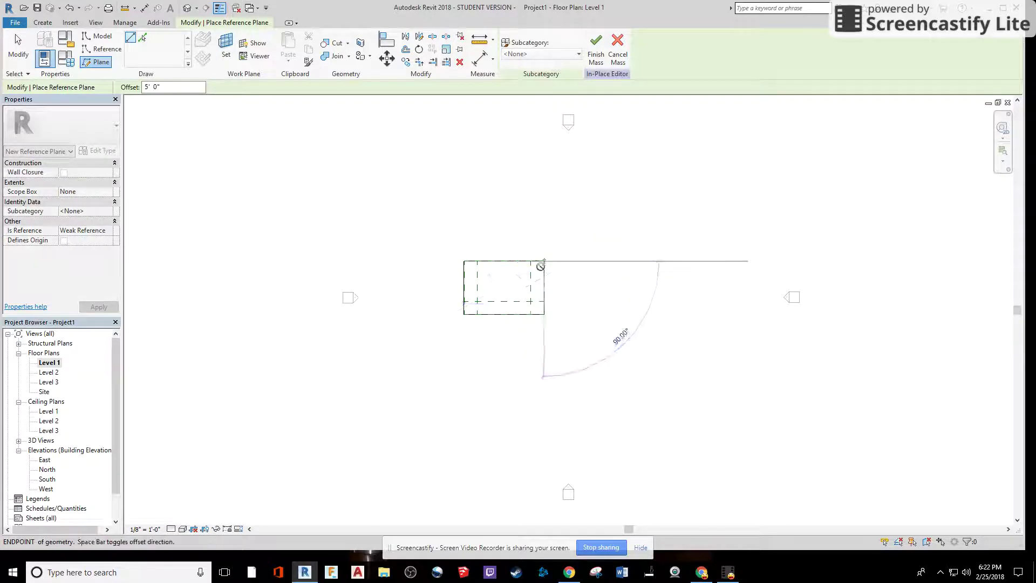
click(463, 261)
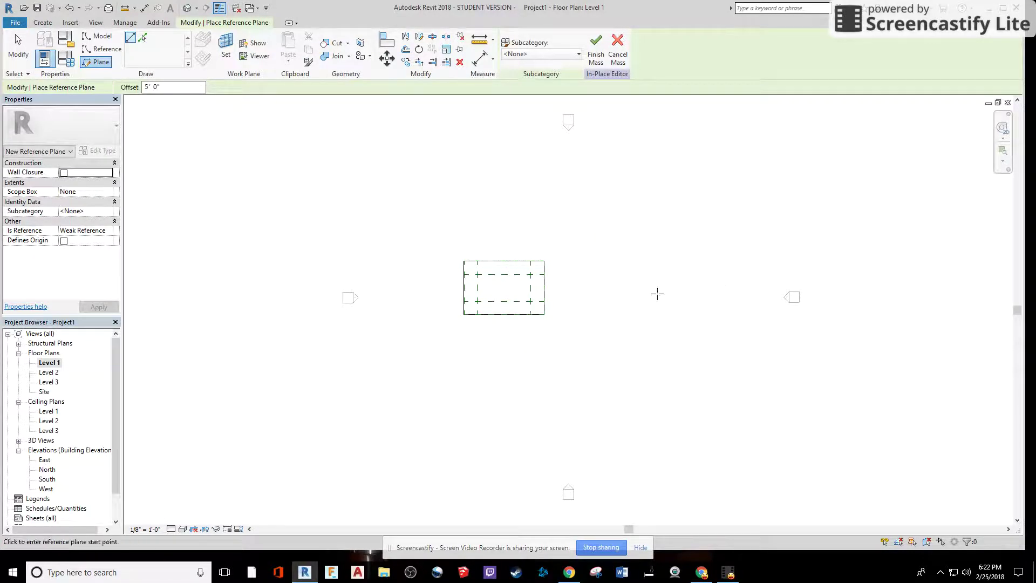
key(Escape)
key(Escape)
double_click(54, 382)
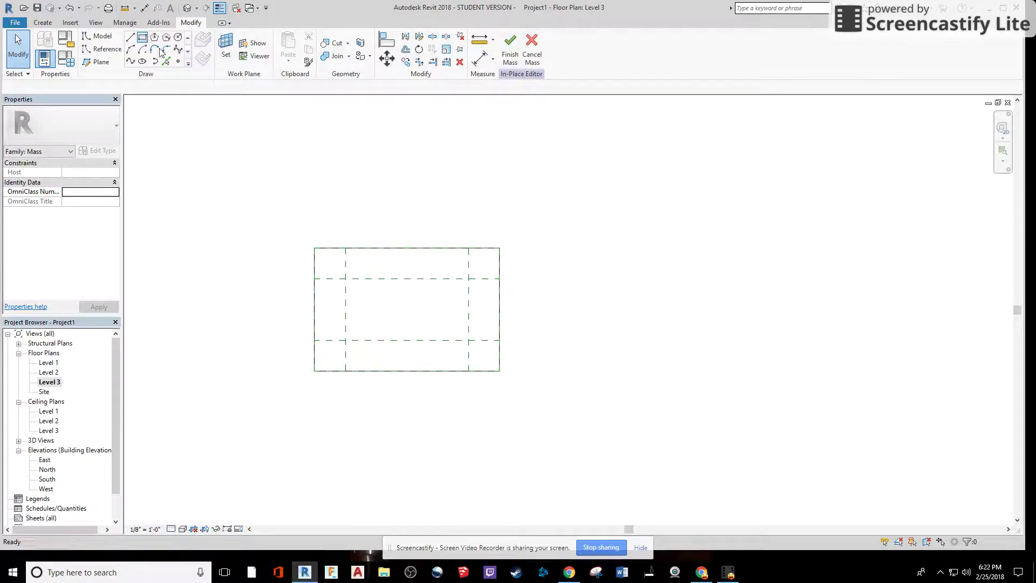
Step: Draw a 20'-0" by 10'-0" rectangle on Level 3 between plane intersections, then view it in 3D
click(141, 37)
click(345, 278)
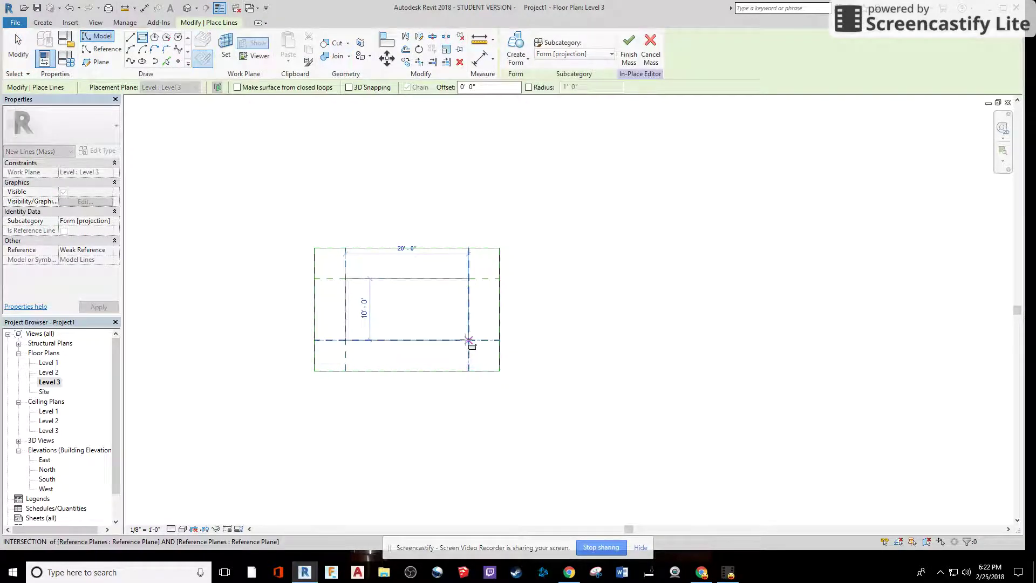
click(468, 340)
key(Escape)
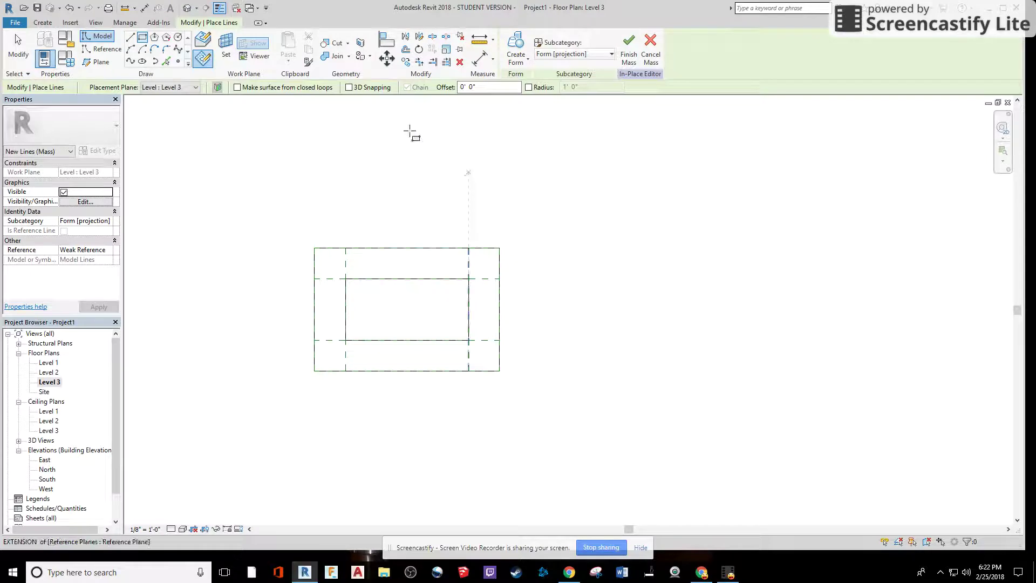
click(185, 9)
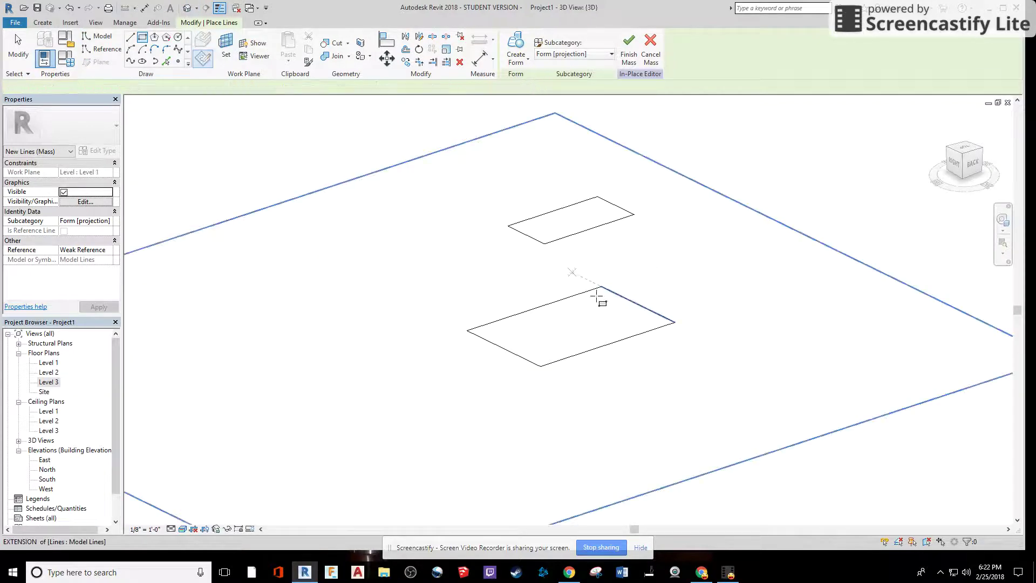
Step: Select both the Level 1 and Level 3 rectangles and create a solid tapered form from them
mouse_move(640, 407)
shift+middle_down()
mouse_move(723, 282)
mouse_move(701, 323)
mouse_move(628, 375)
shift+middle_up()
key(Escape)
key(Escape)
drag(418, 175, 742, 413)
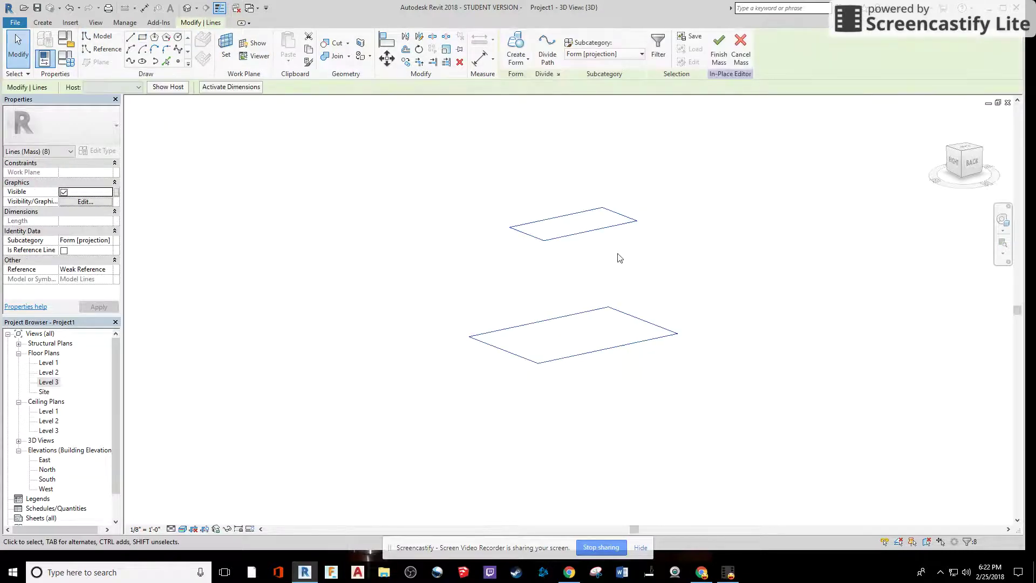
click(529, 61)
click(542, 80)
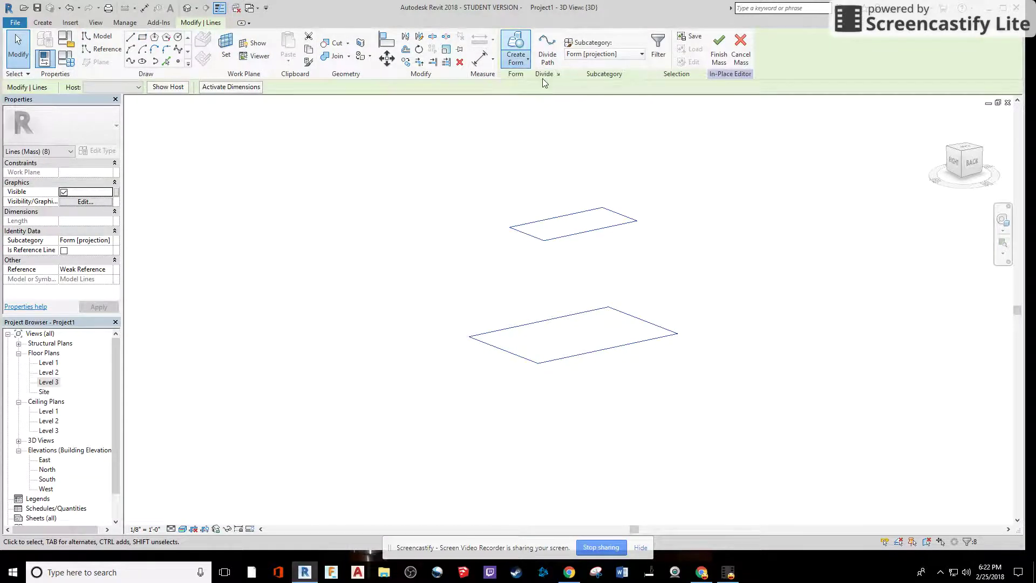
mouse_move(736, 343)
shift+middle_down()
mouse_move(446, 370)
mouse_move(383, 241)
mouse_move(201, 302)
mouse_move(423, 384)
mouse_move(621, 362)
mouse_move(573, 342)
mouse_move(567, 389)
shift+middle_up()
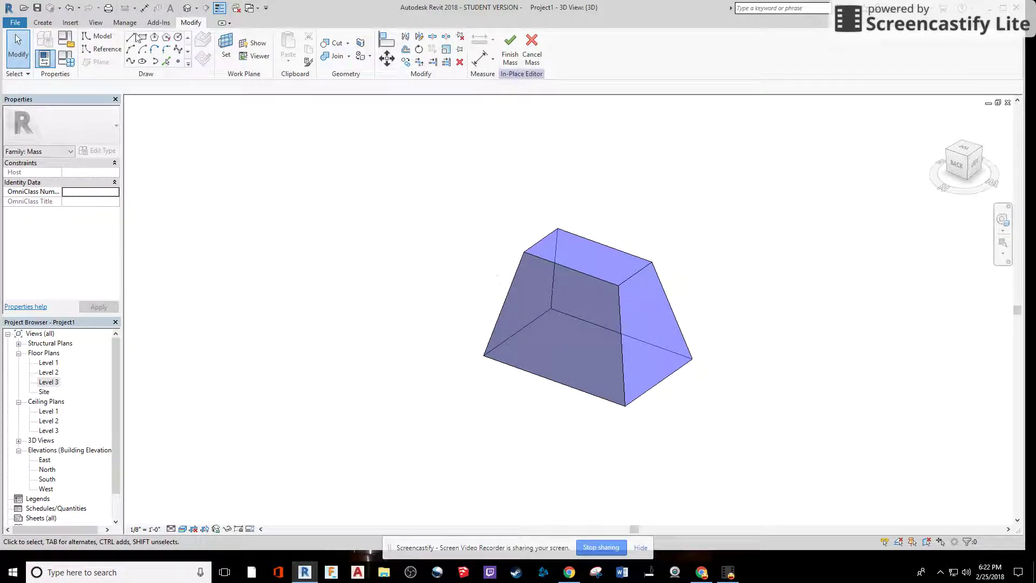
Step: Finish Mass 1, hide it in the 3D view by element, and turn on Reveal Hidden Elements
click(510, 49)
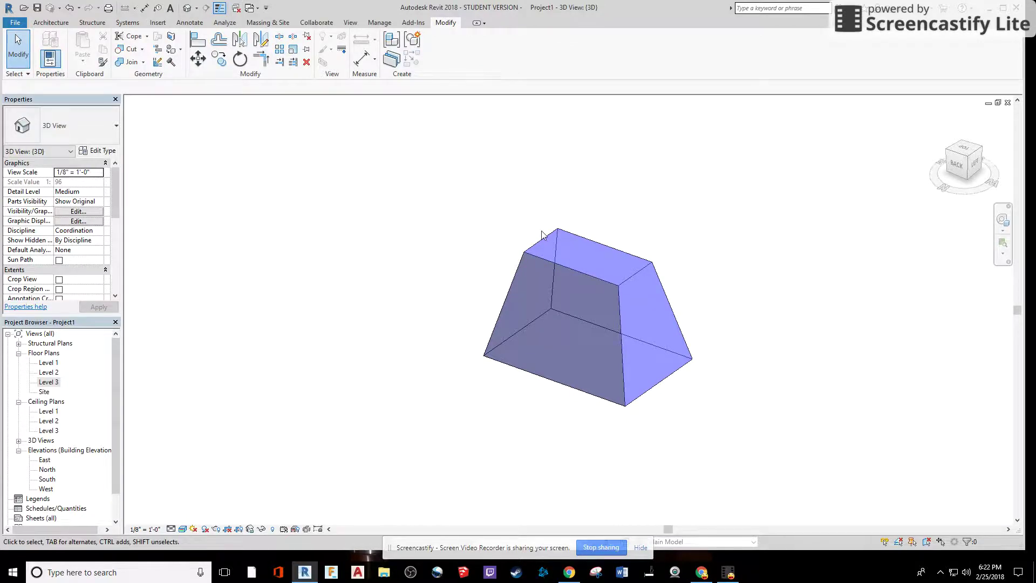
click(535, 246)
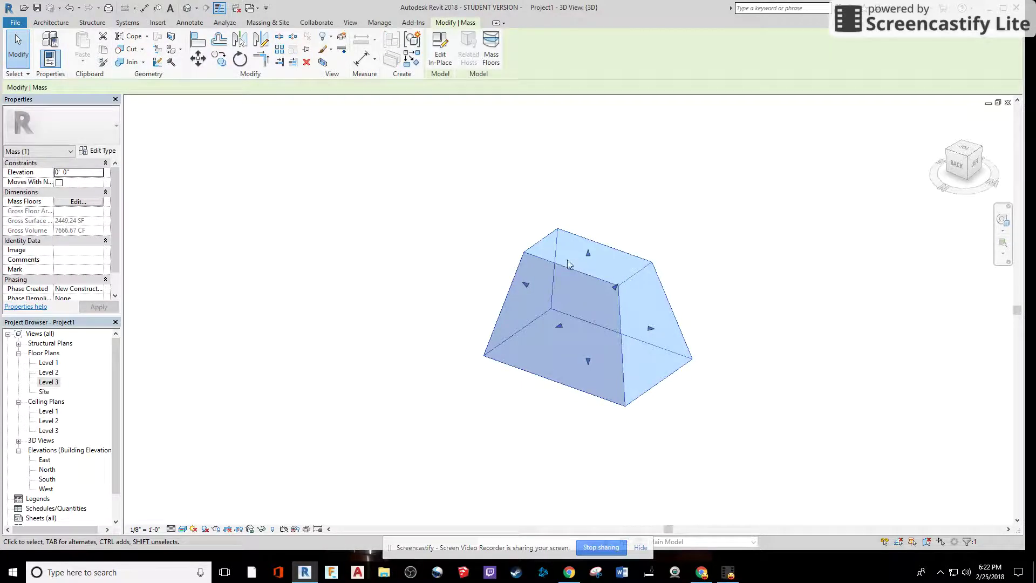
right_click(554, 261)
mouse_move(611, 361)
click(729, 363)
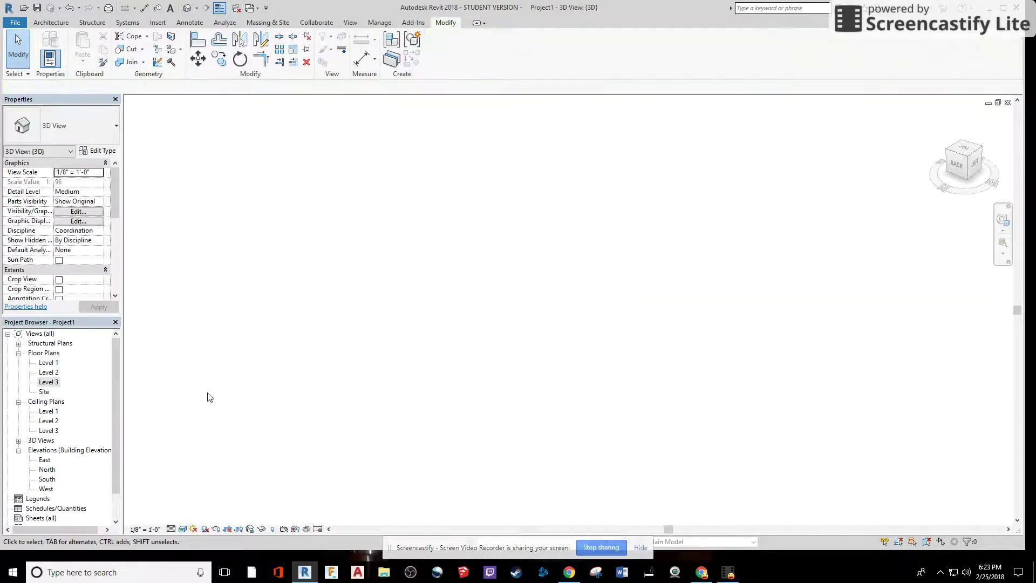
click(271, 530)
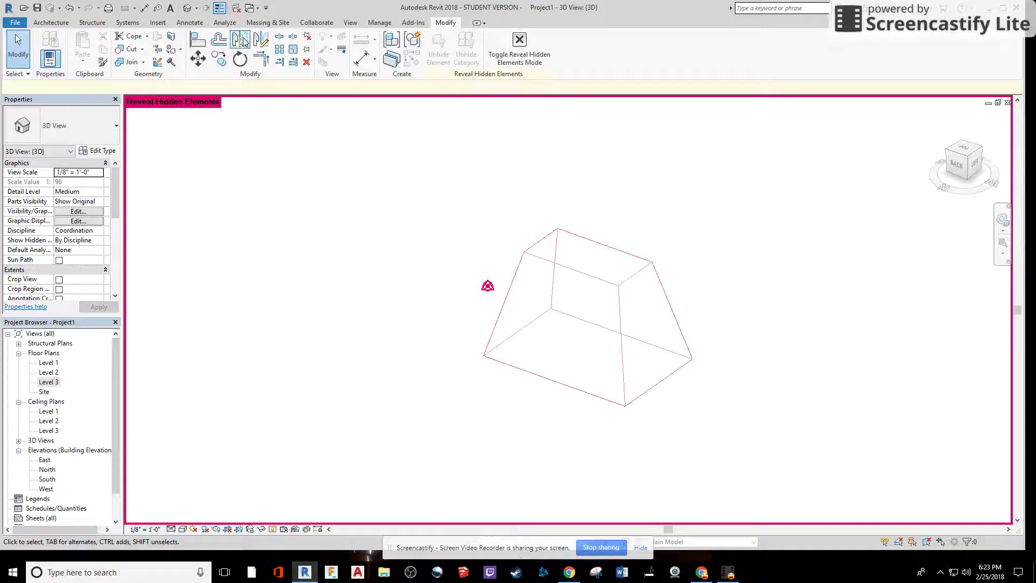
click(277, 25)
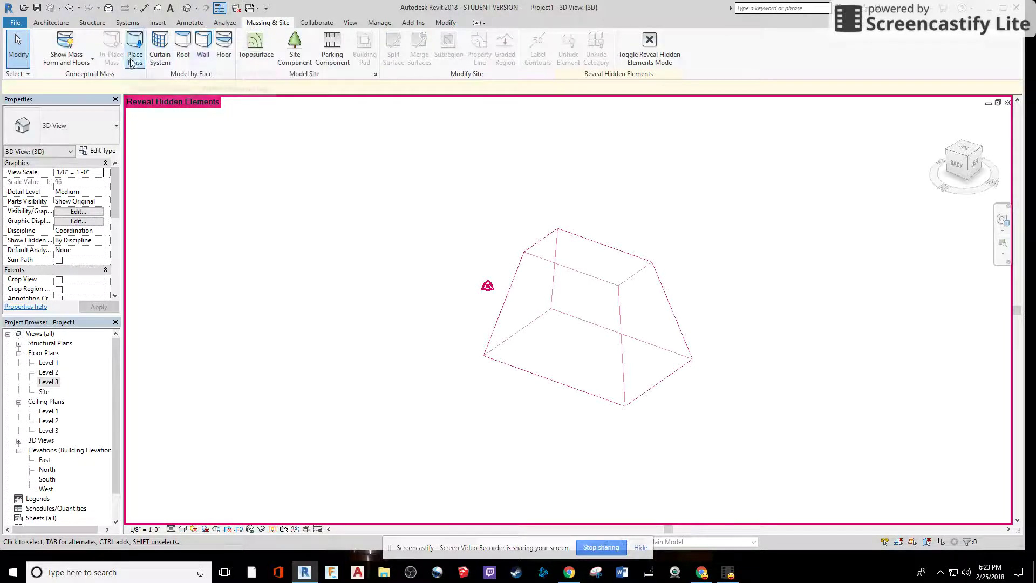
Step: Place Exterior - Brick and CMU on MTL. Stud walls on the mass faces, then turn off Reveal Hidden Elements
click(204, 43)
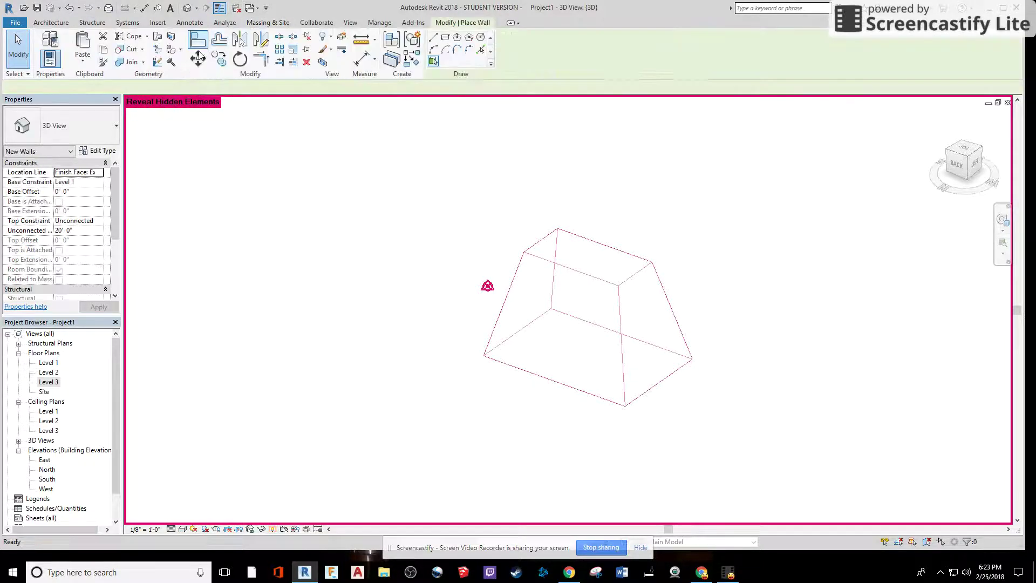
click(65, 127)
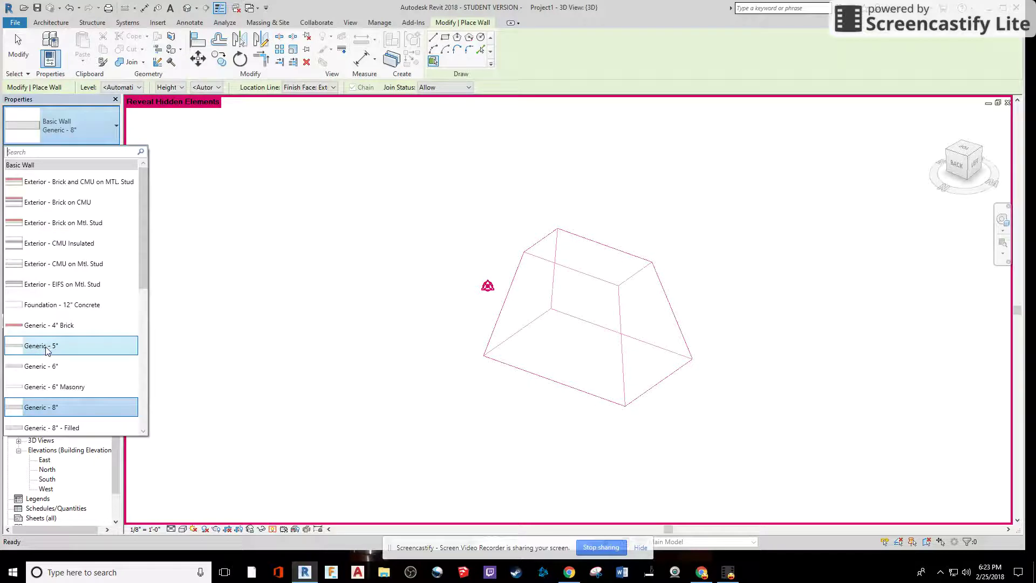
click(63, 185)
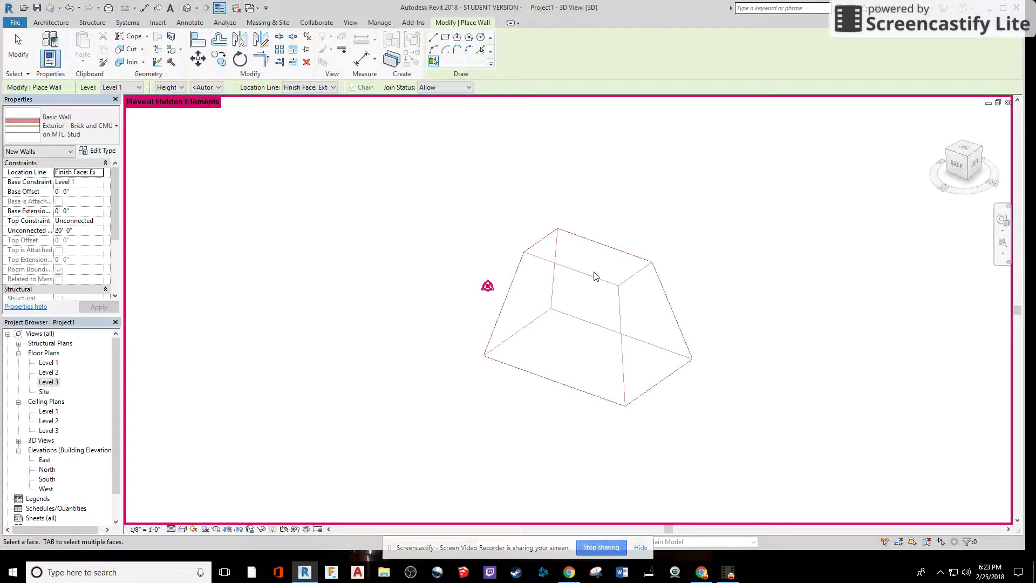
click(594, 276)
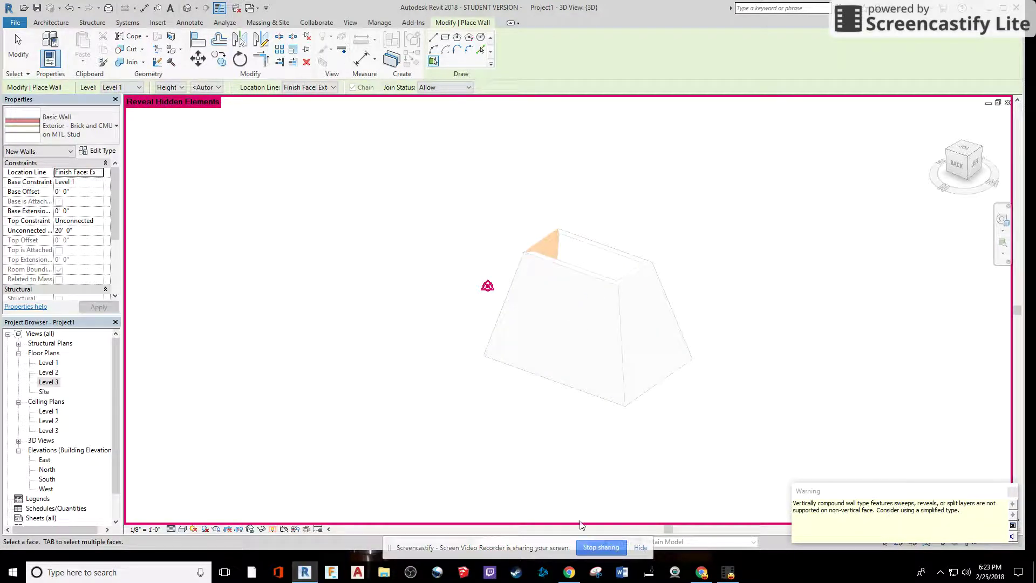
click(273, 529)
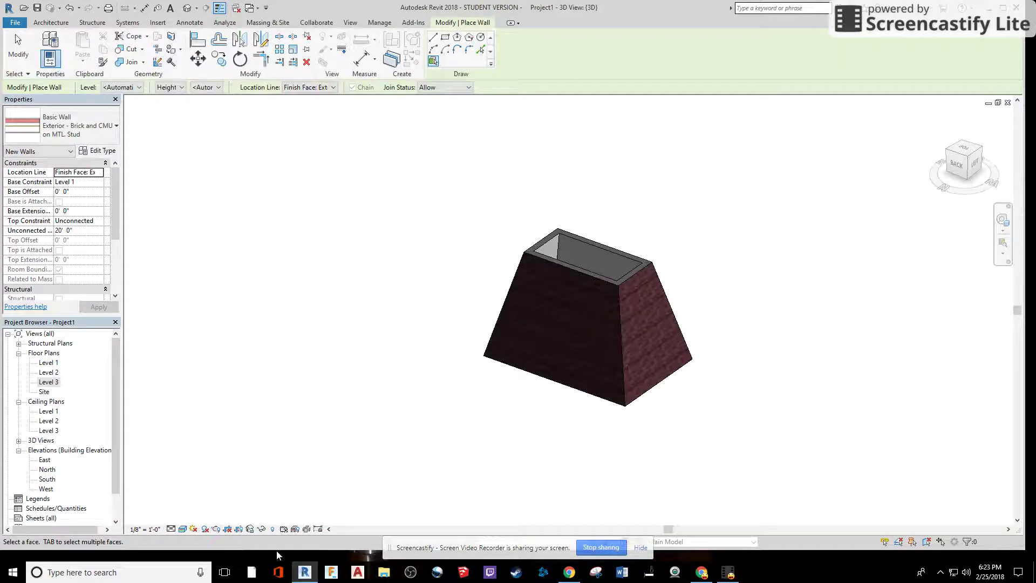
Step: Orbit to inspect the brick-clad mass, leave the wall level unchanged, and end Wall by Face
shift+middle_drag(683, 428, 658, 254)
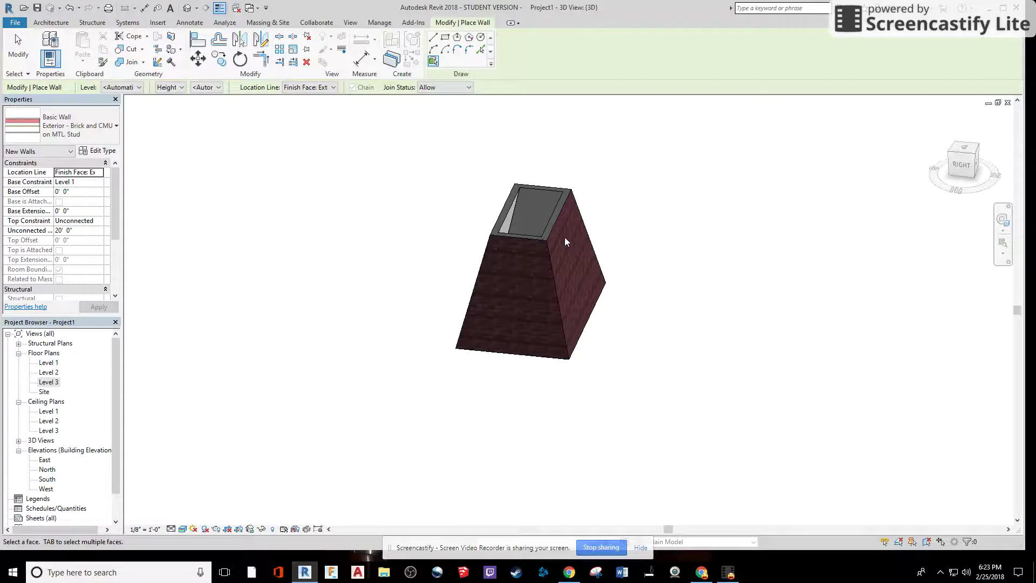
shift+middle_drag(661, 369, 307, 393)
shift+middle_drag(307, 254, 202, 248)
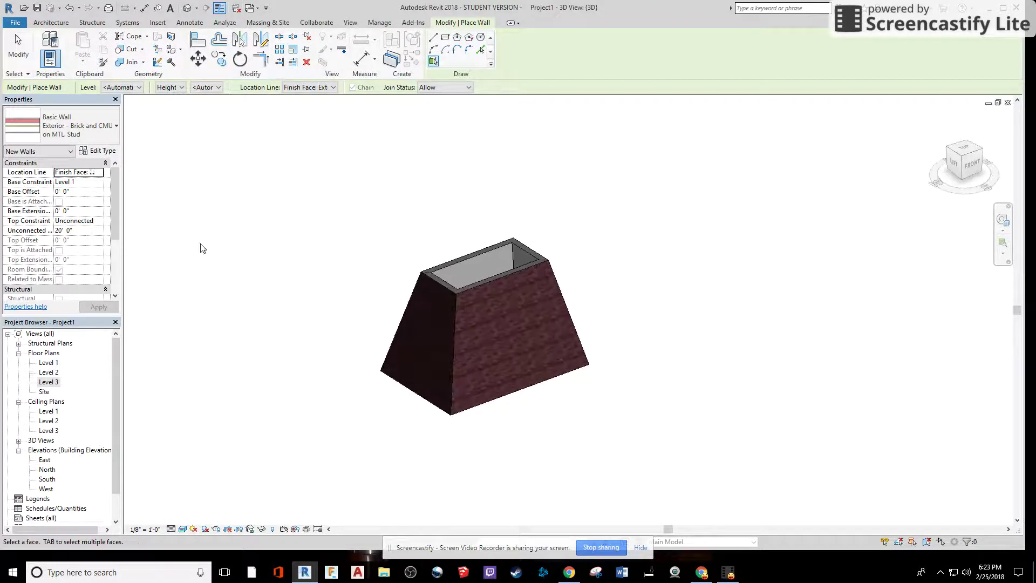
click(135, 87)
click(140, 88)
key(Escape)
key(Escape)
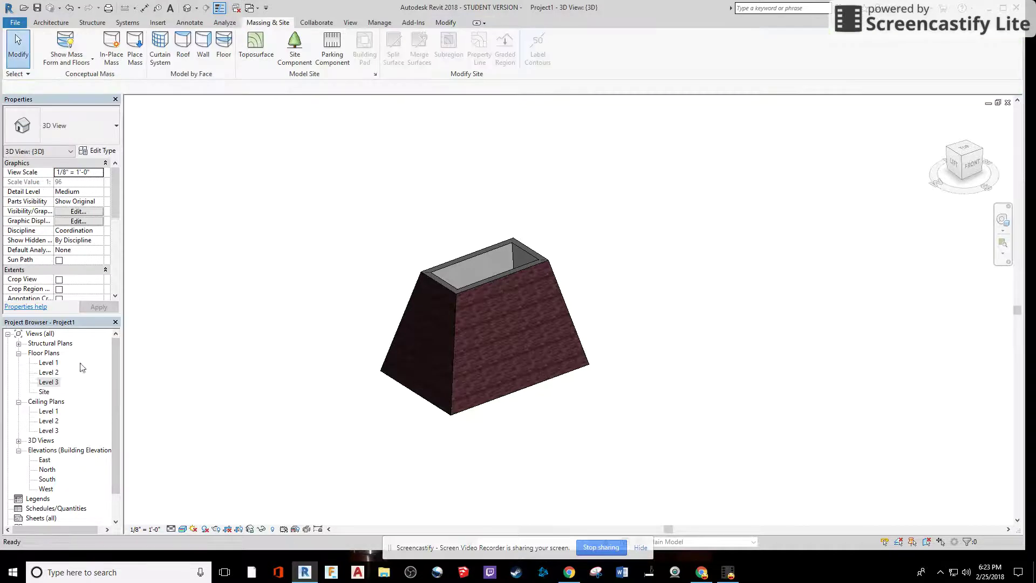
click(51, 22)
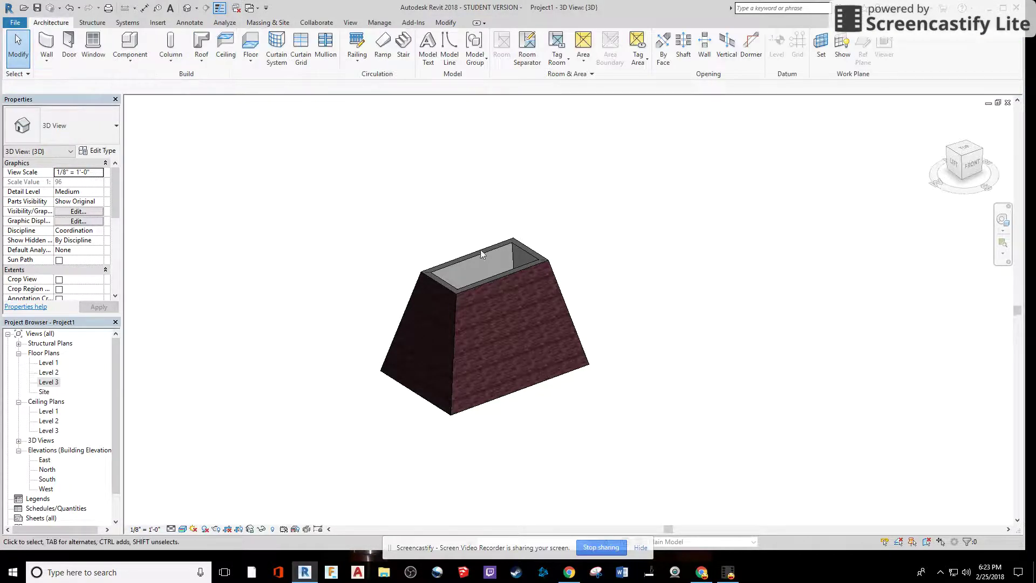